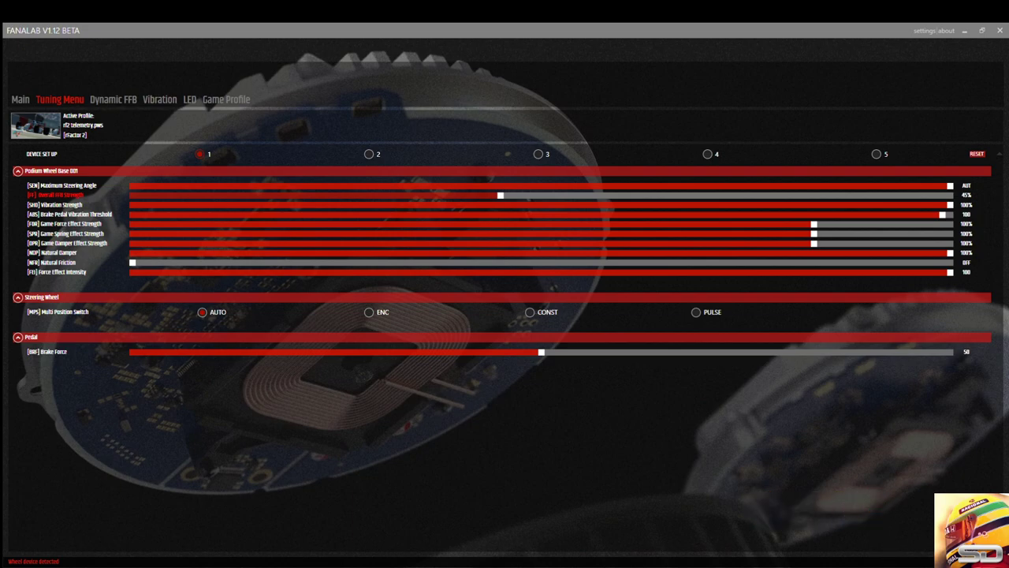
{"action": "key", "text": "Down"}
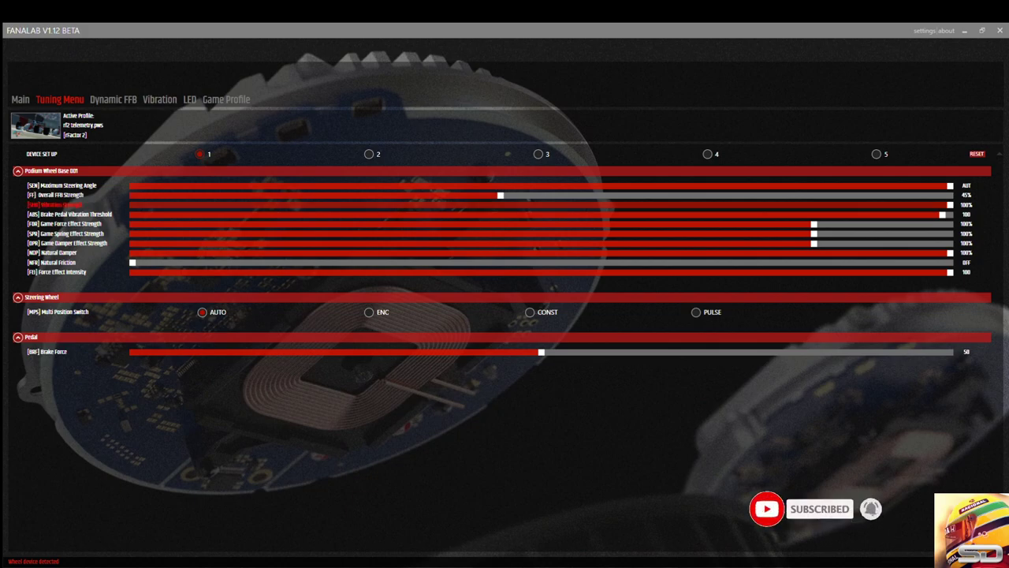
{"action": "key", "text": "Down"}
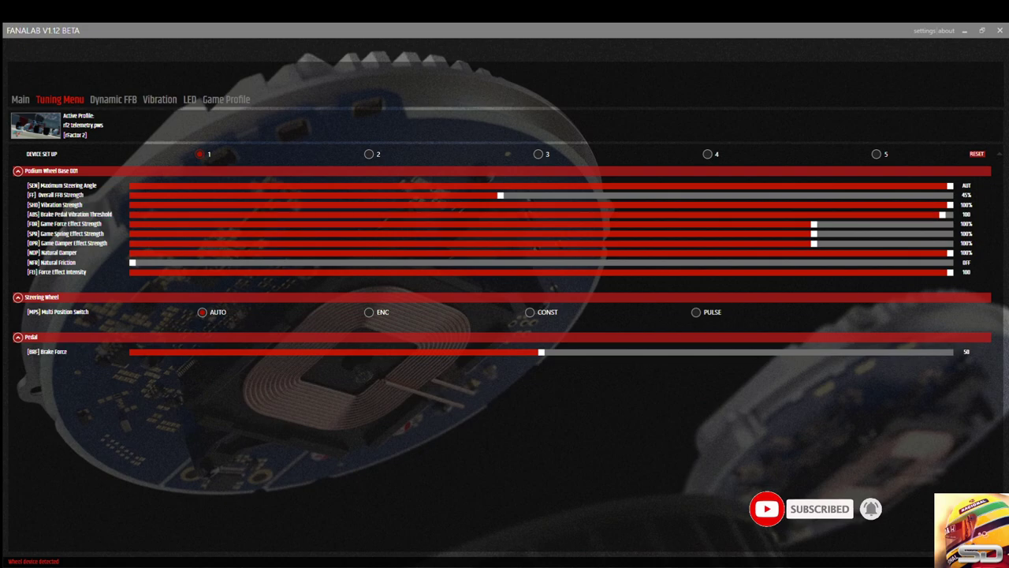
{"action": "key", "text": "Down"}
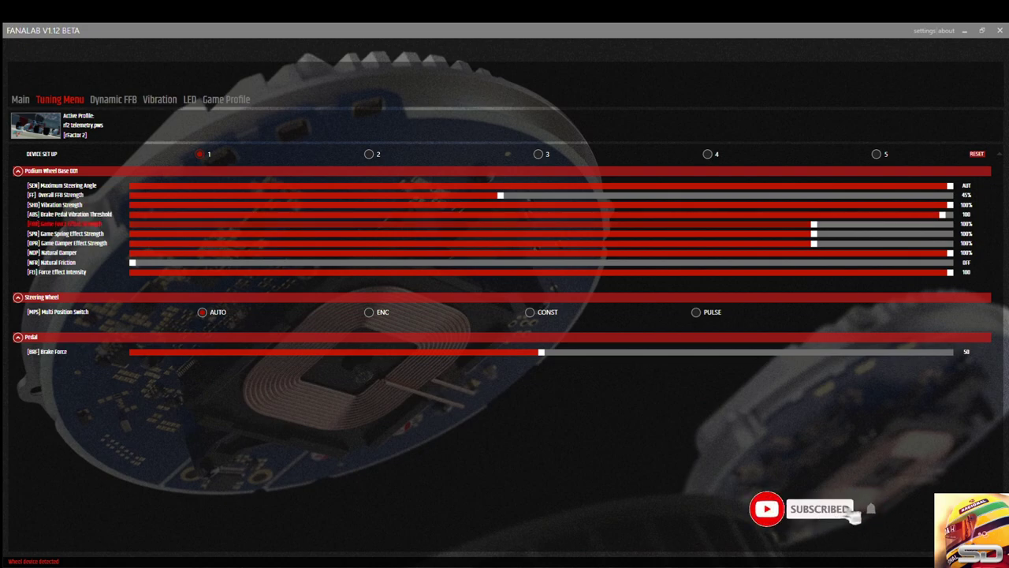
{"action": "key", "text": "Down"}
{"action": "key", "text": "Down"}
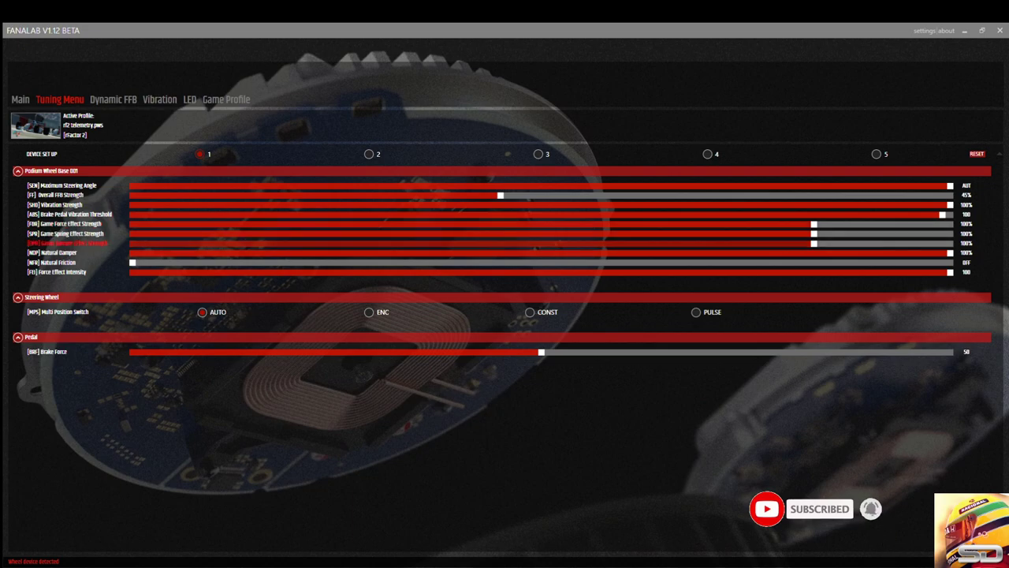
{"action": "key", "text": "Down"}
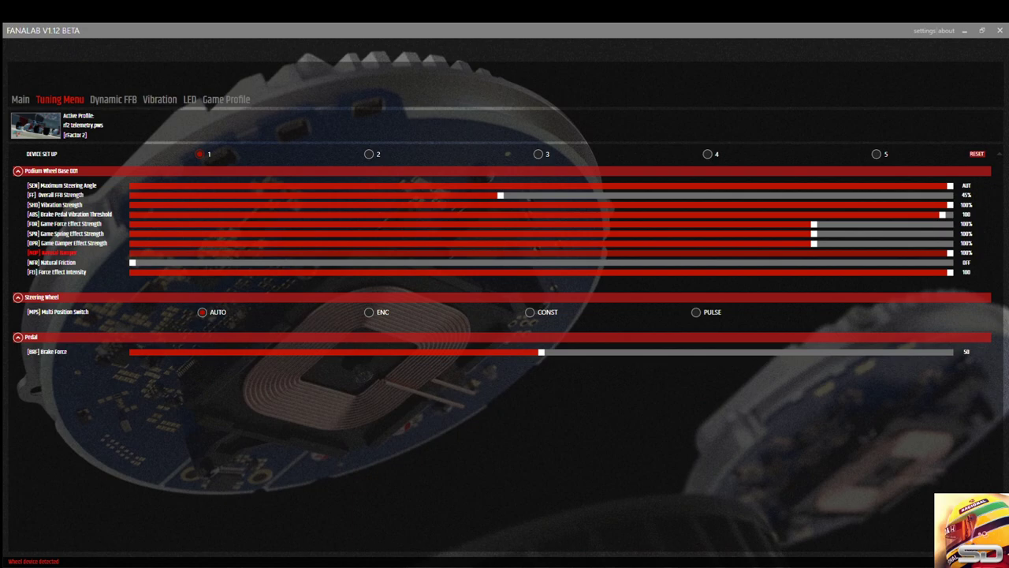
{"action": "key", "text": "Down"}
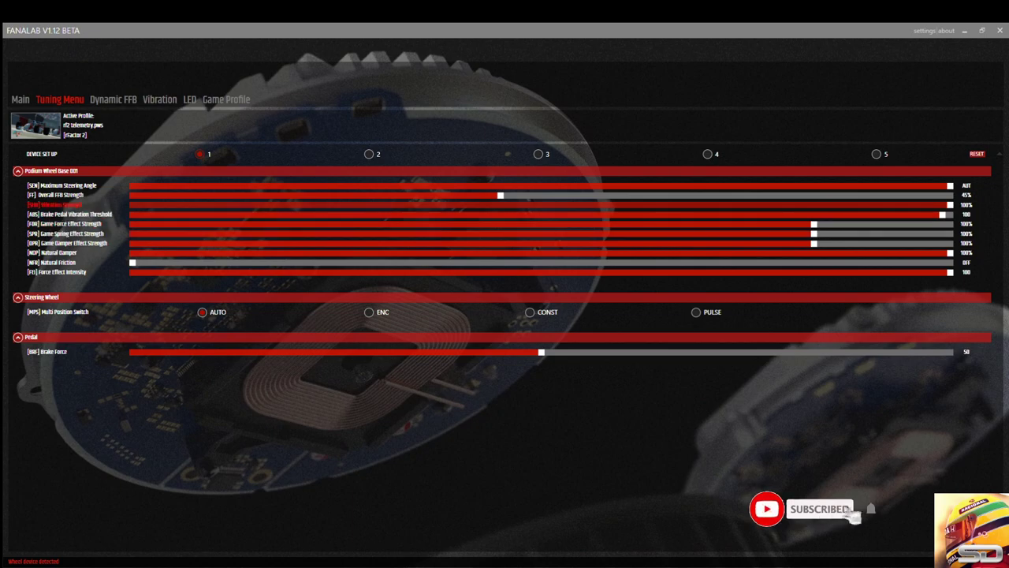
{"action": "key", "text": "Up"}
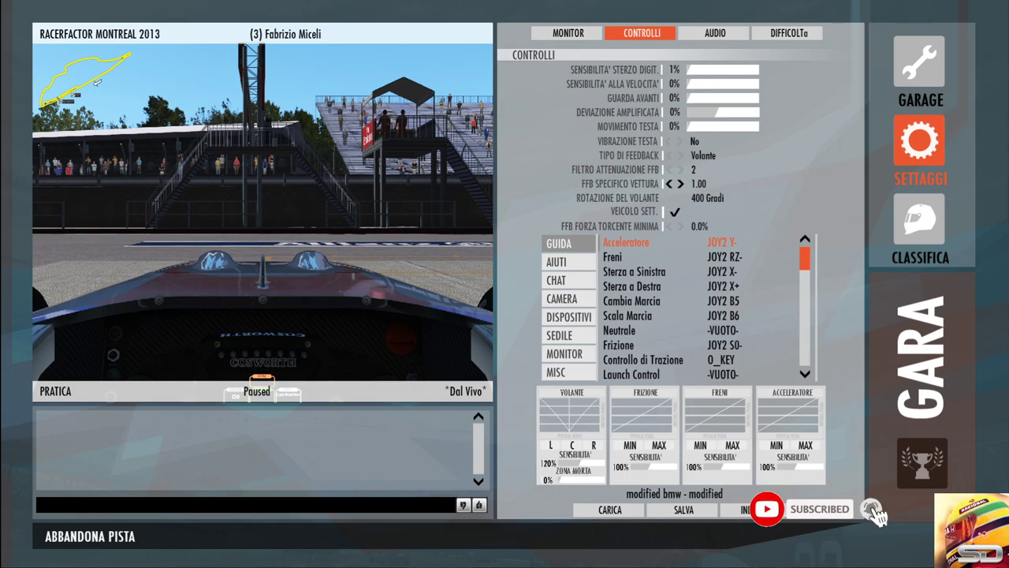
{"action": "key", "text": "Down"}
{"action": "key", "text": "Down"}
{"action": "key", "text": "Down"}
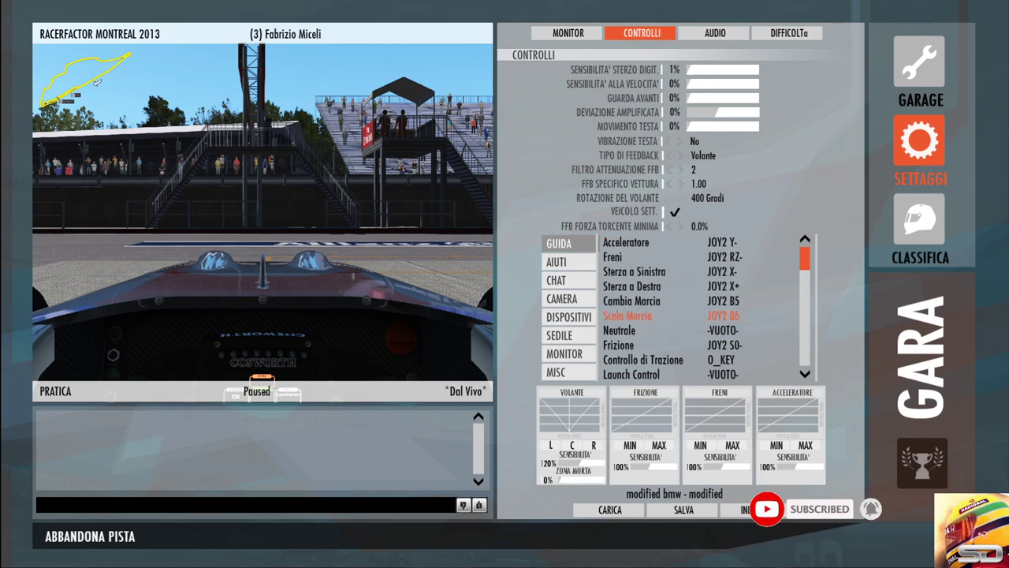